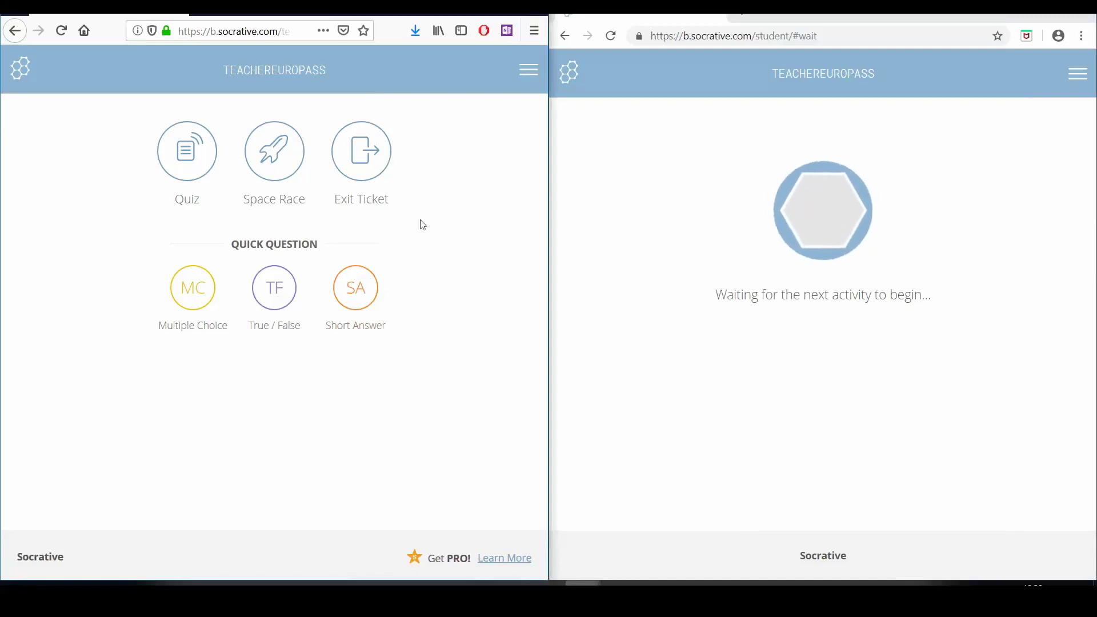
# Start launching a quiz from the teacher Launch page to list the saved quizzes.
pyautogui.click(194, 180)
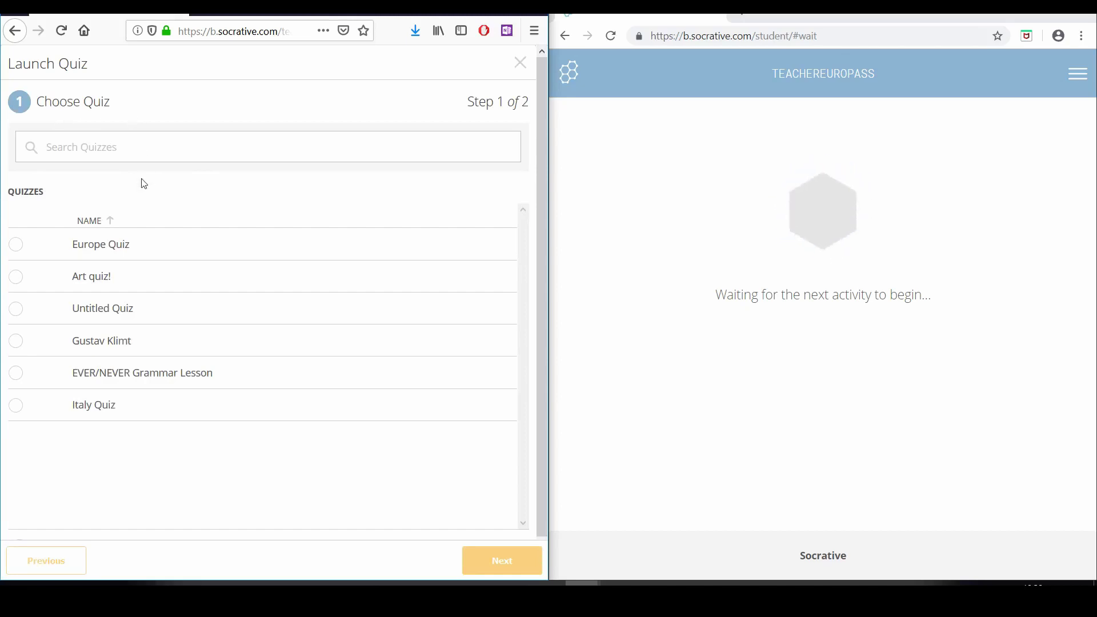
# Select Europe Quiz and continue to step 2 of the launch dialog.
pyautogui.click(42, 249)
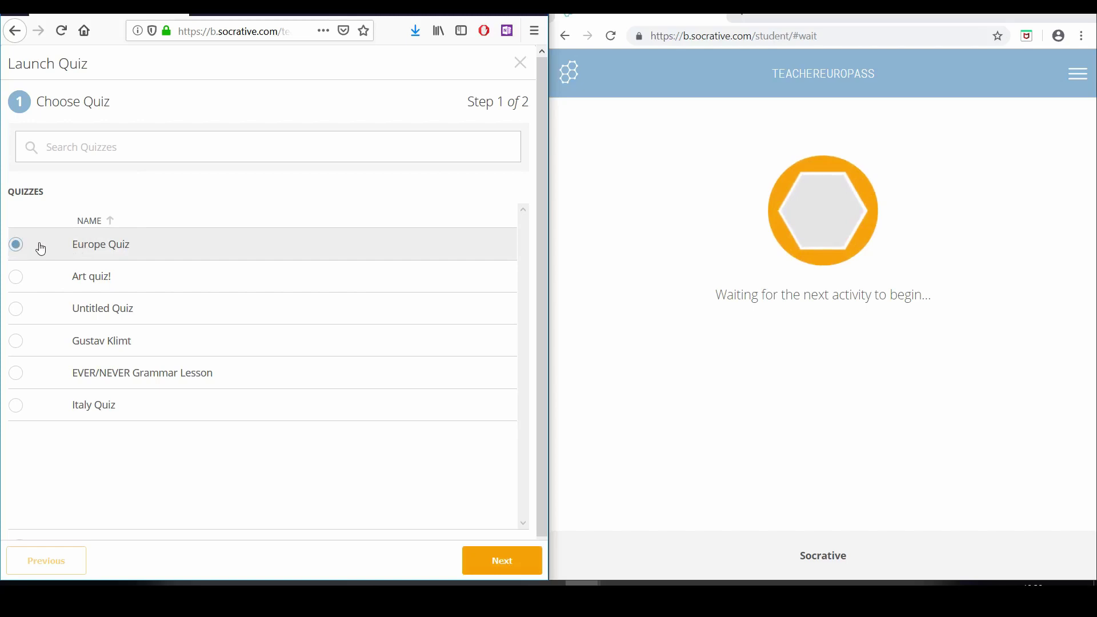
pyautogui.click(502, 572)
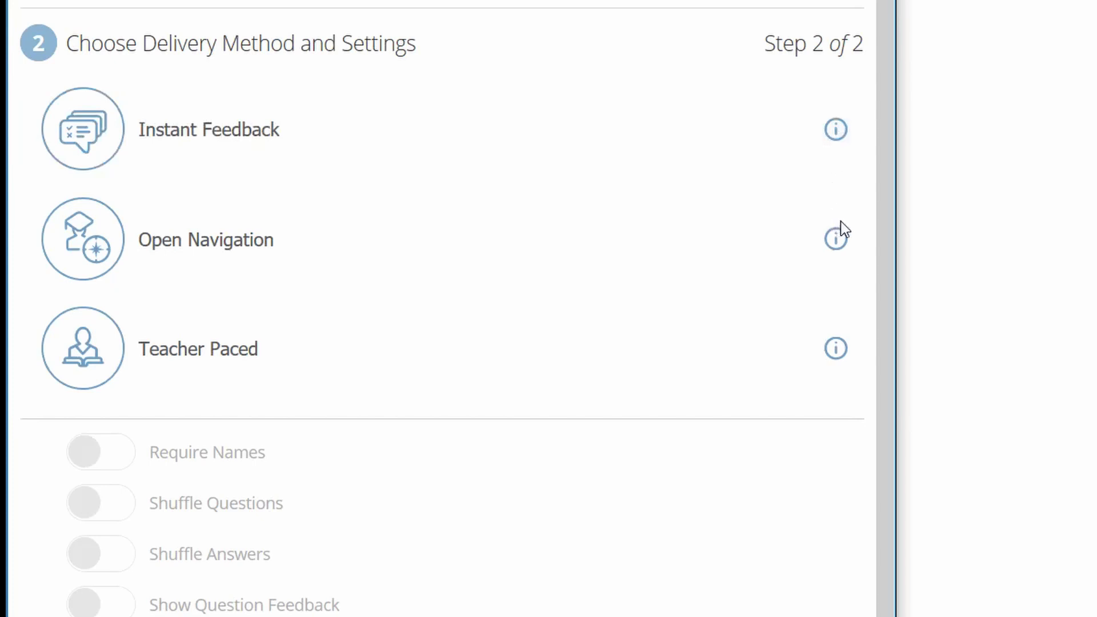
# Read the Open Navigation and Teacher Paced descriptions, then choose Instant Feedback delivery.
pyautogui.click(836, 251)
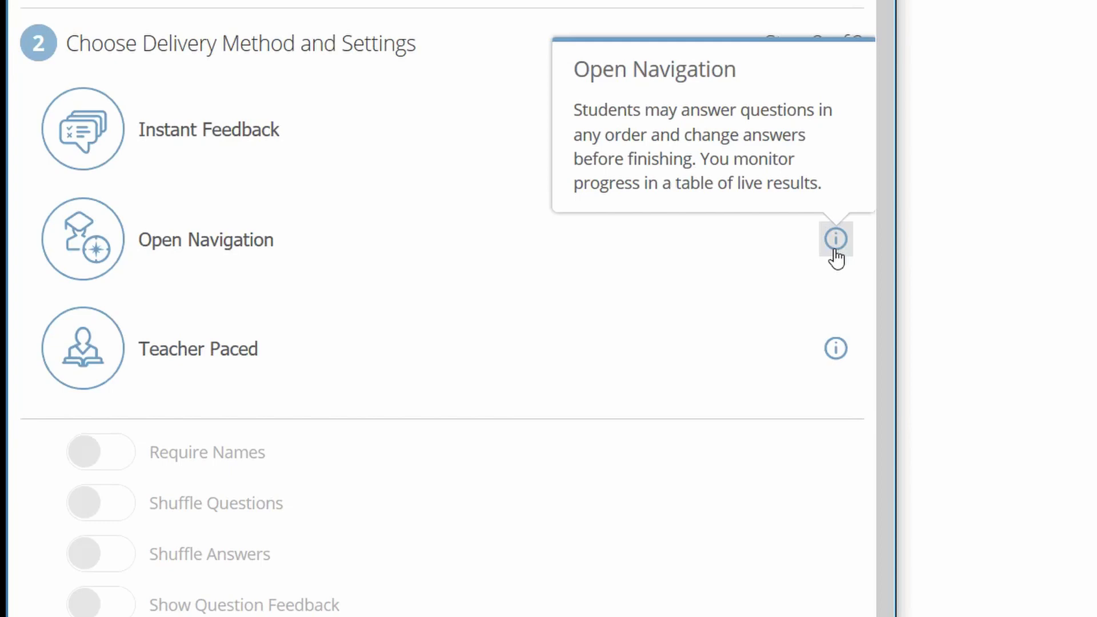
pyautogui.click(835, 348)
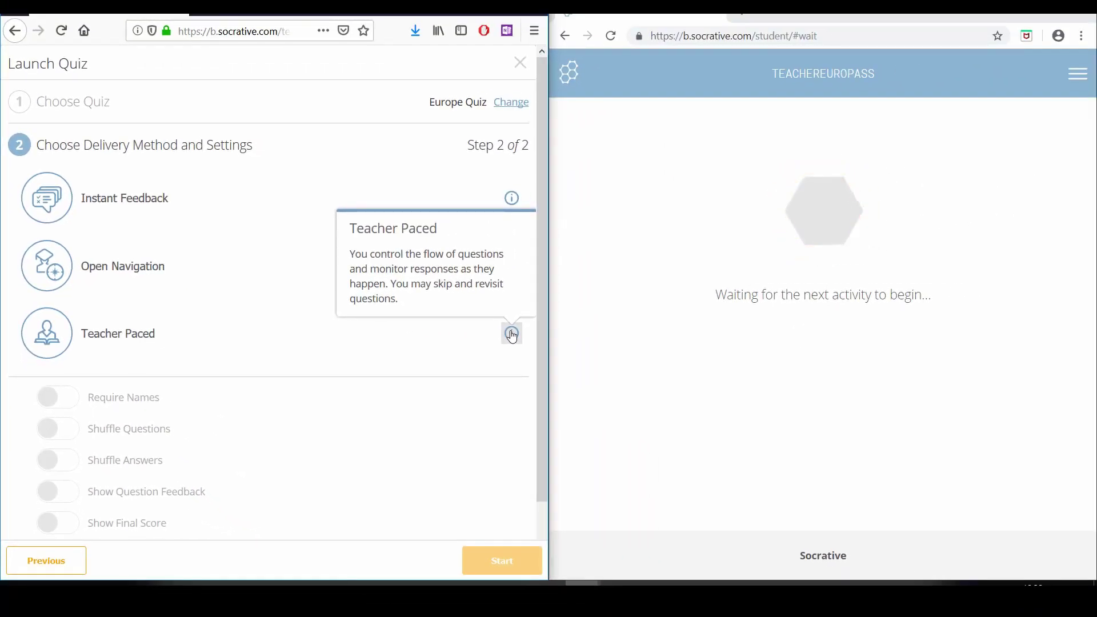
pyautogui.moveTo(511, 208)
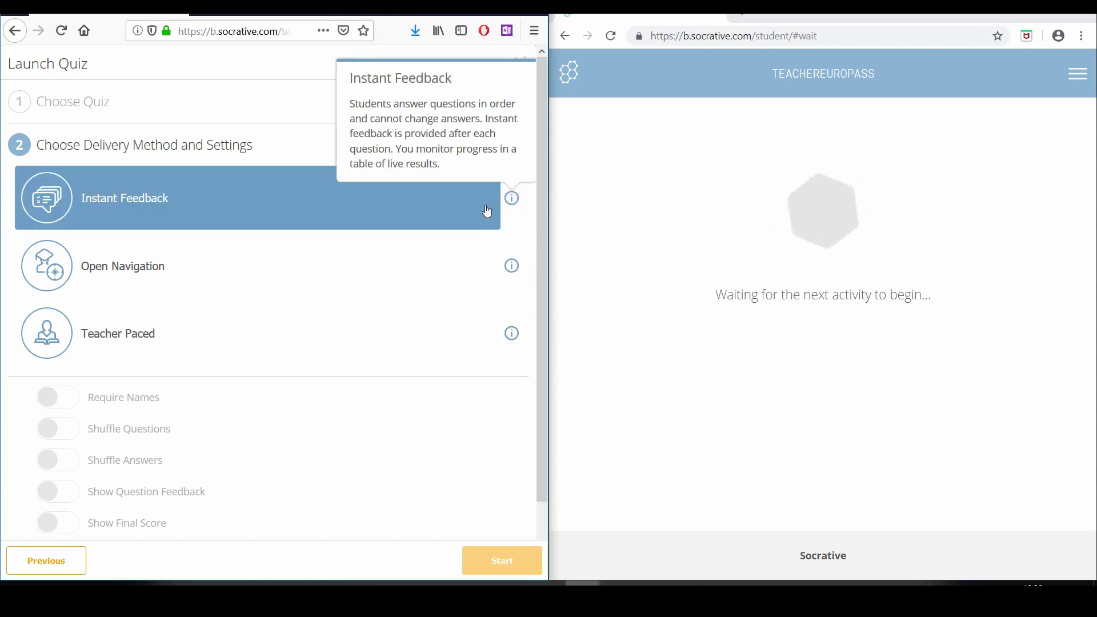
pyautogui.click(487, 211)
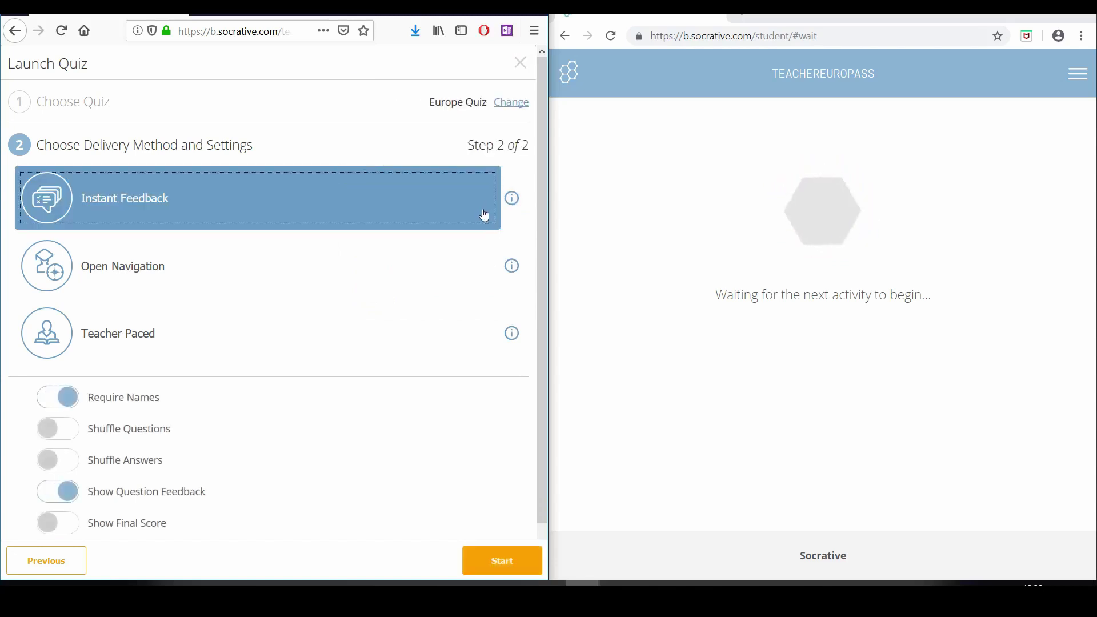
# Switch on Shuffle Questions, Shuffle Answers and Show Final Score.
pyautogui.click(146, 433)
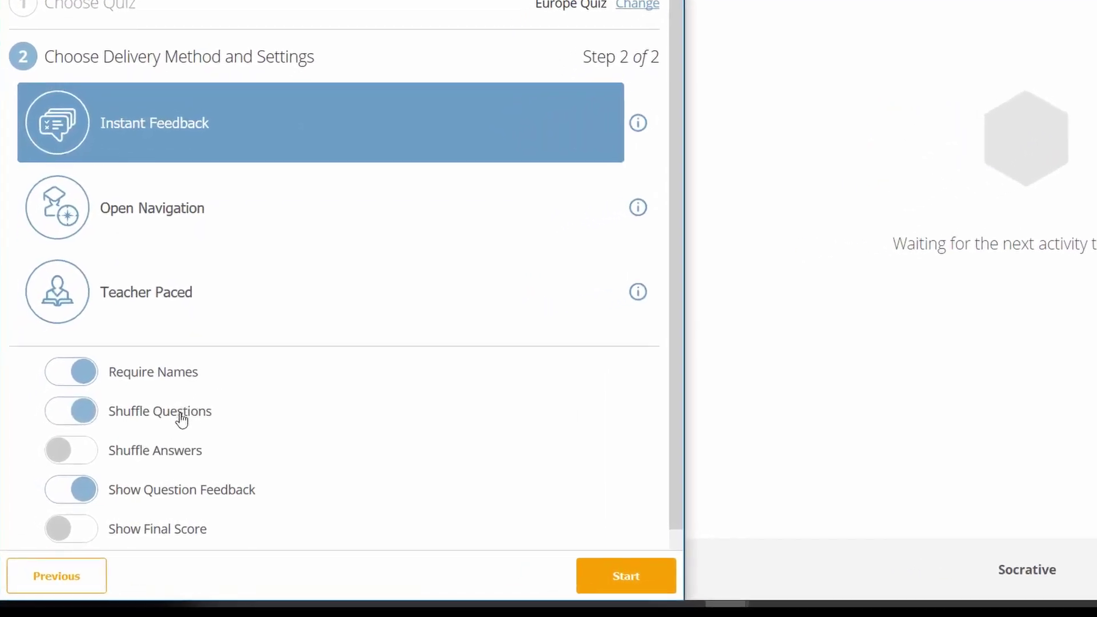
pyautogui.click(125, 462)
pyautogui.click(91, 542)
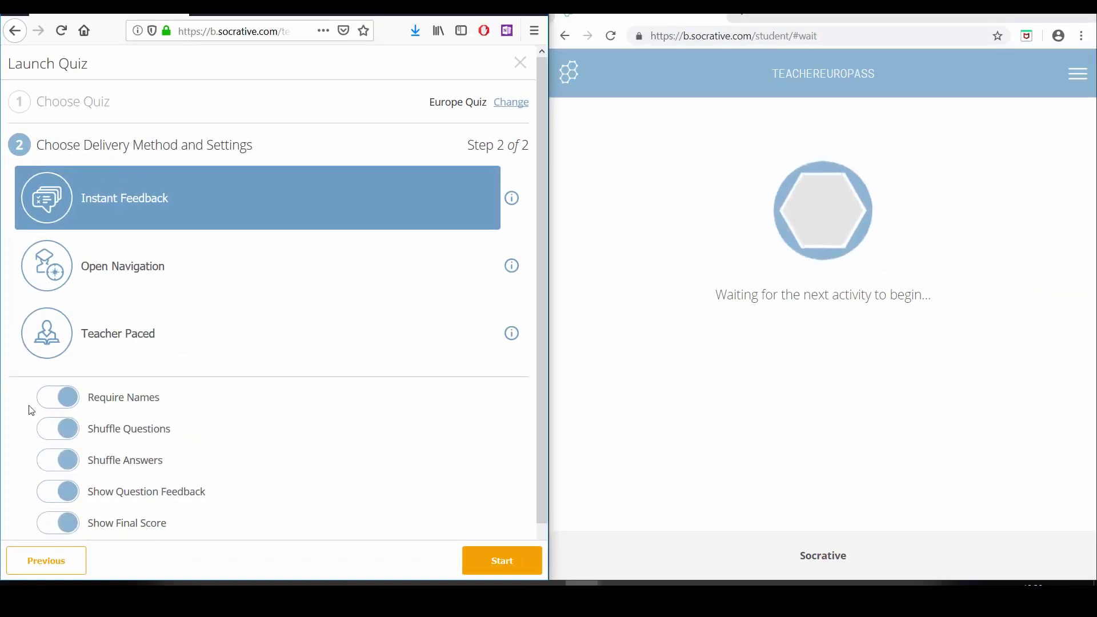
# Start Europe Quiz and join it on the student page under the name 'student'.
pyautogui.click(494, 561)
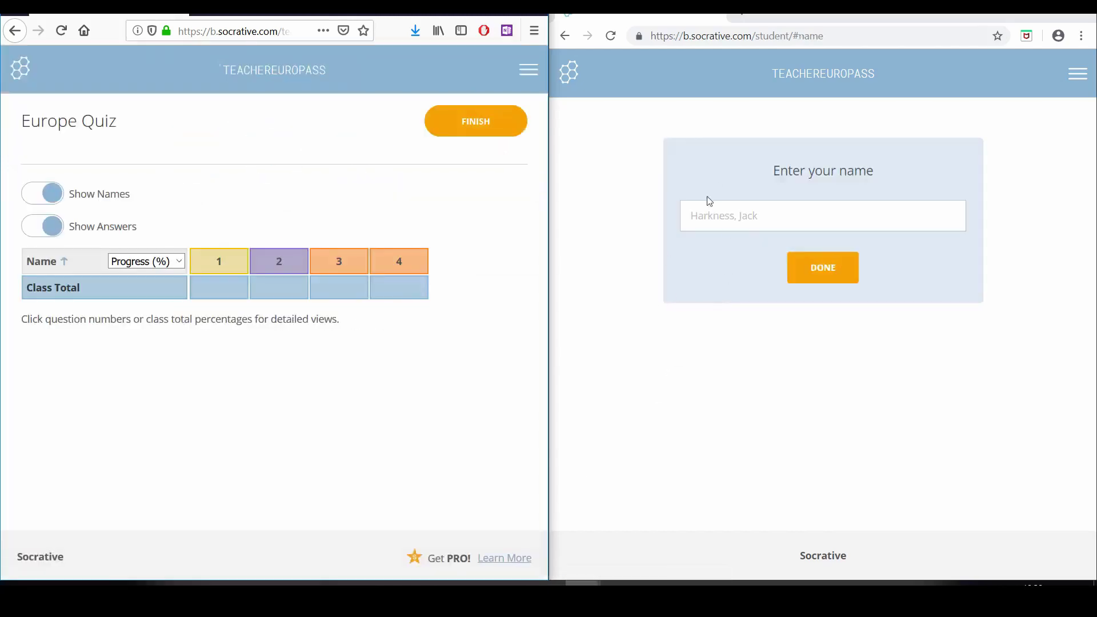
pyautogui.click(714, 218)
pyautogui.write('student')
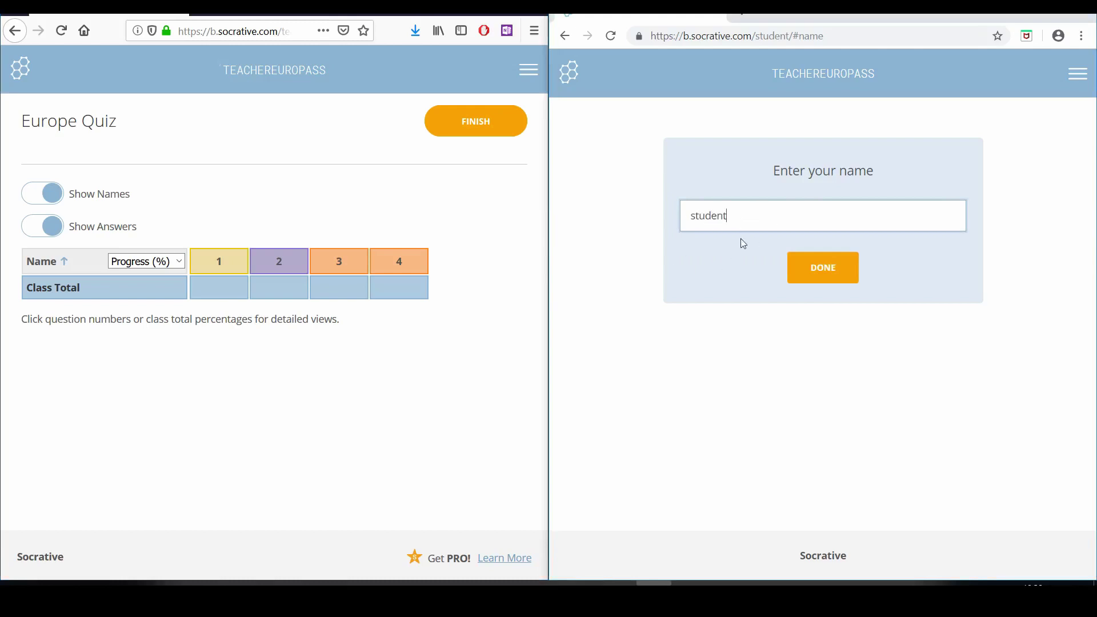
pyautogui.click(817, 266)
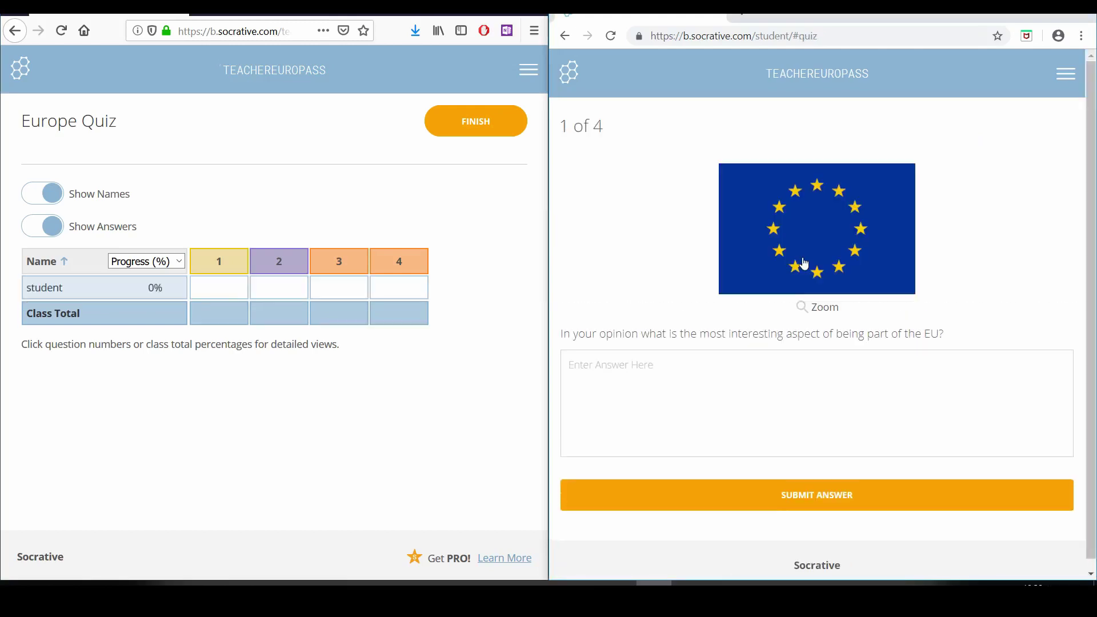
# Answer question 1 with 'You can travel and live everywhere you want.' and submit it.
pyautogui.click(714, 383)
pyautogui.write('You ')
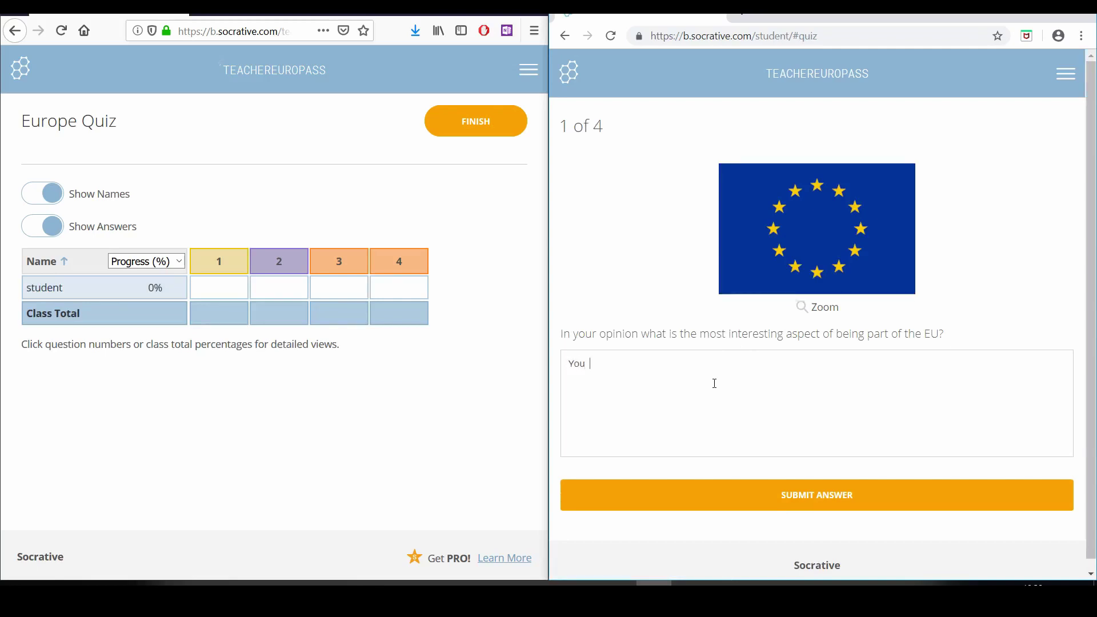
pyautogui.write('can travel everywhere')
pyautogui.press('BackSpace')
pyautogui.write('.')
pyautogui.click(650, 368)
pyautogui.write('adn')
pyautogui.press('BackSpace')
pyautogui.press('BackSpace')
pyautogui.write('nd live')
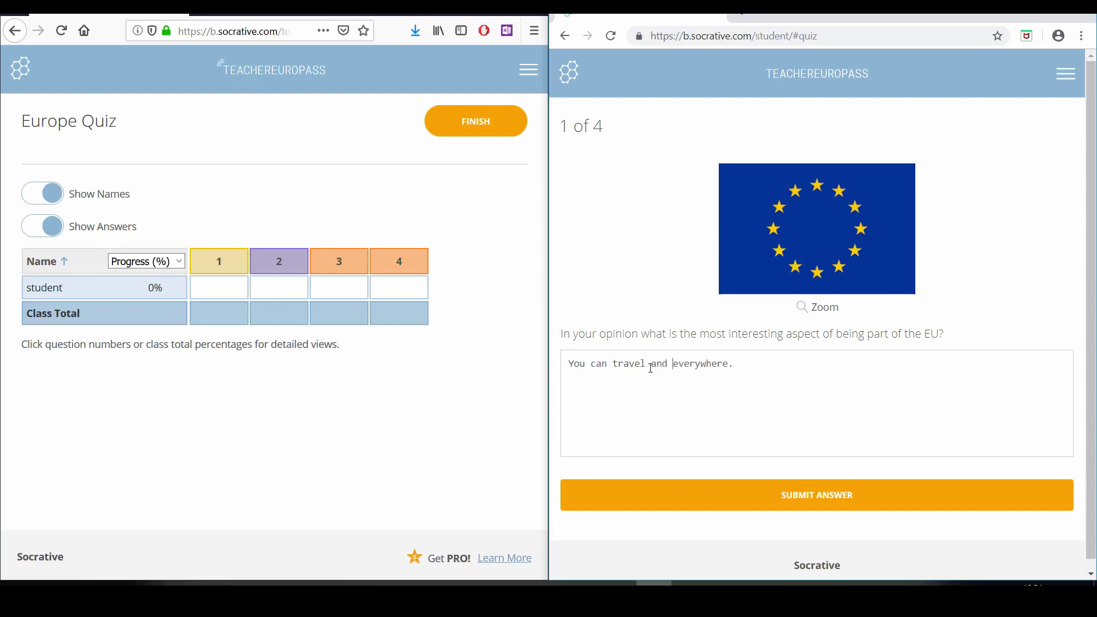
pyautogui.click(756, 364)
pyautogui.write('you want')
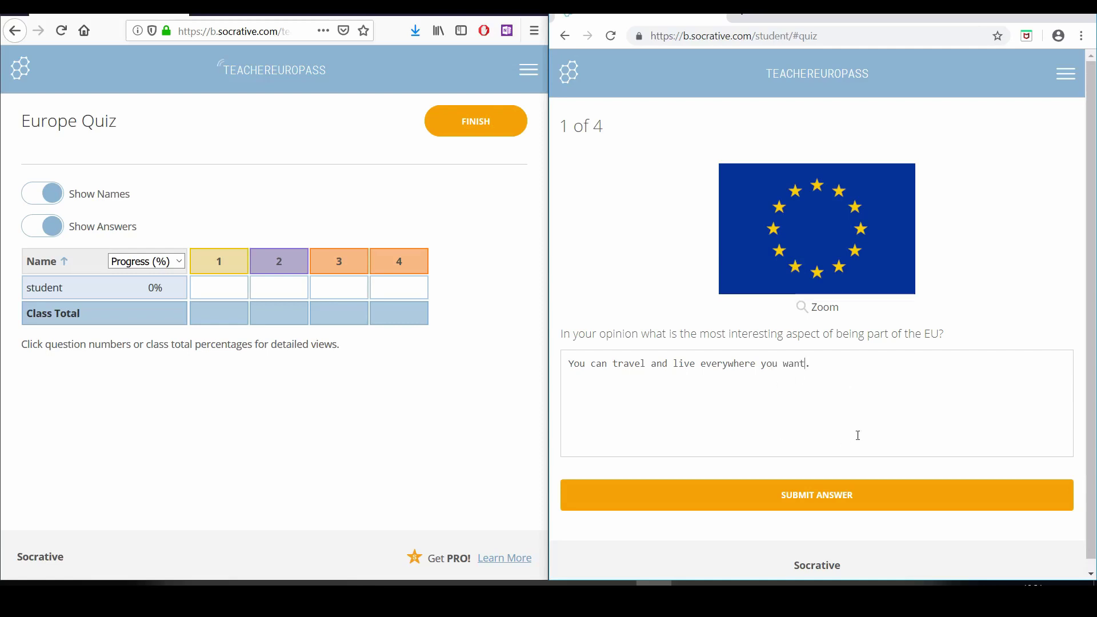
pyautogui.click(822, 507)
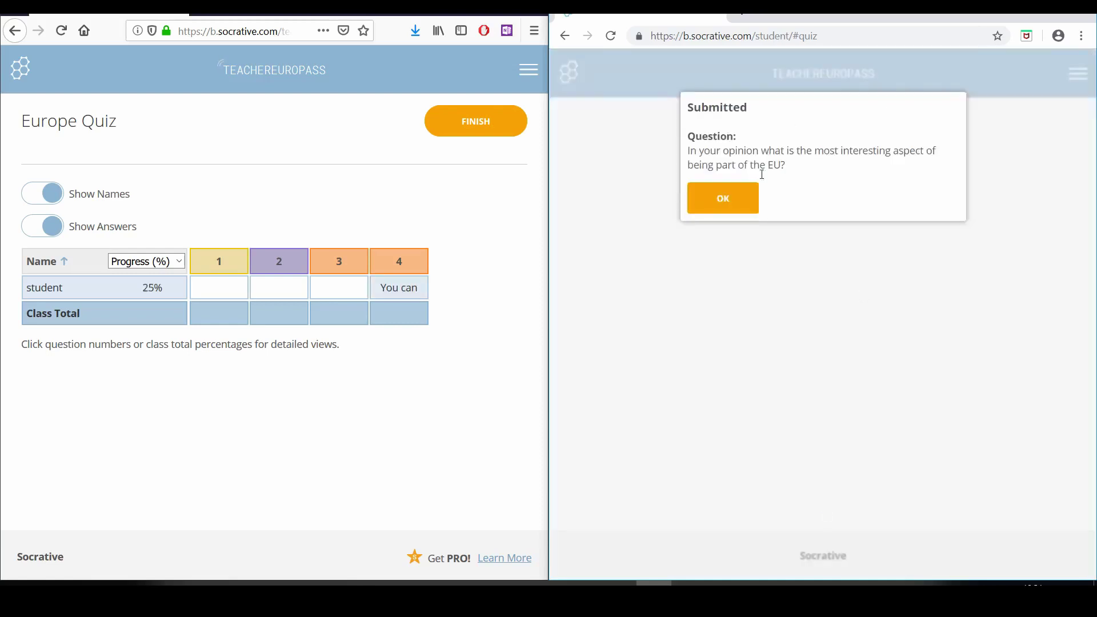
pyautogui.click(721, 210)
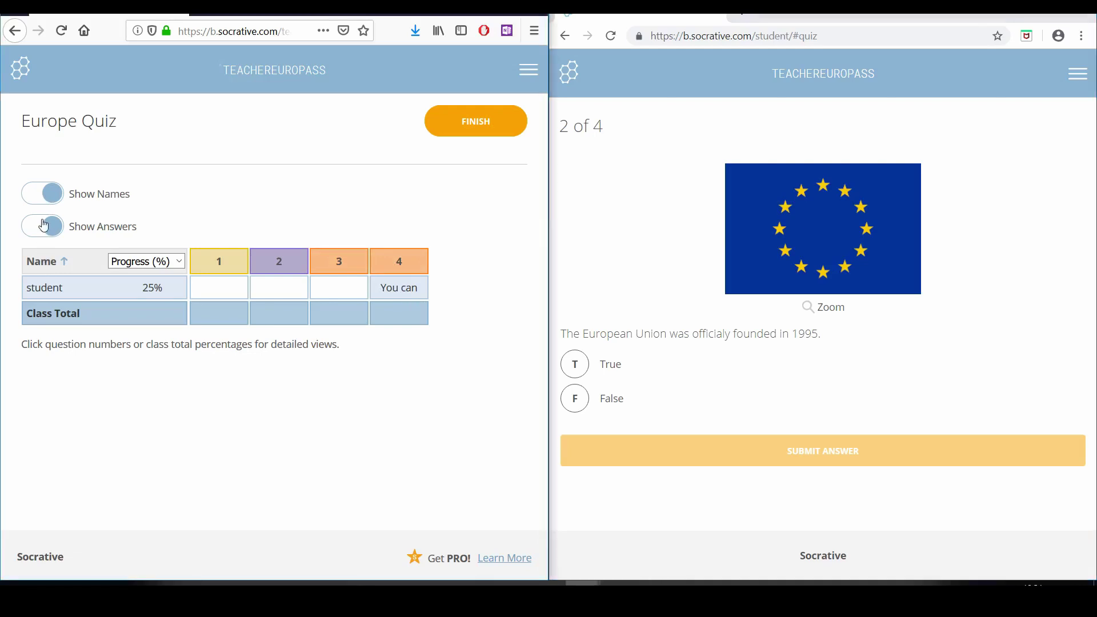
# Toggle student names in the results table and answer the founding-year question with False.
pyautogui.click(45, 190)
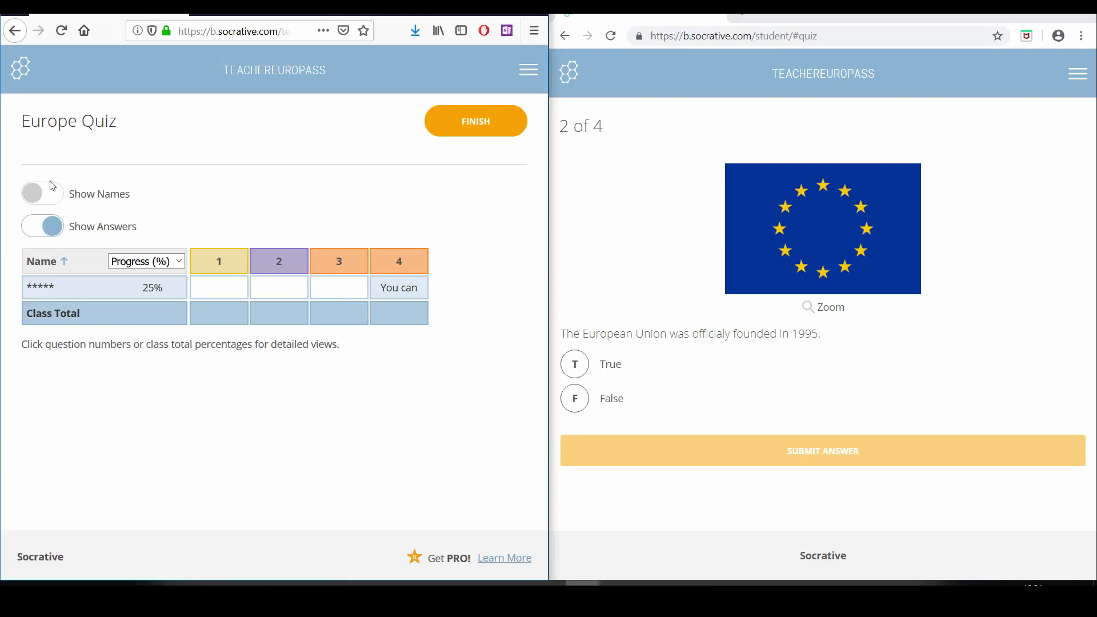
pyautogui.click(56, 197)
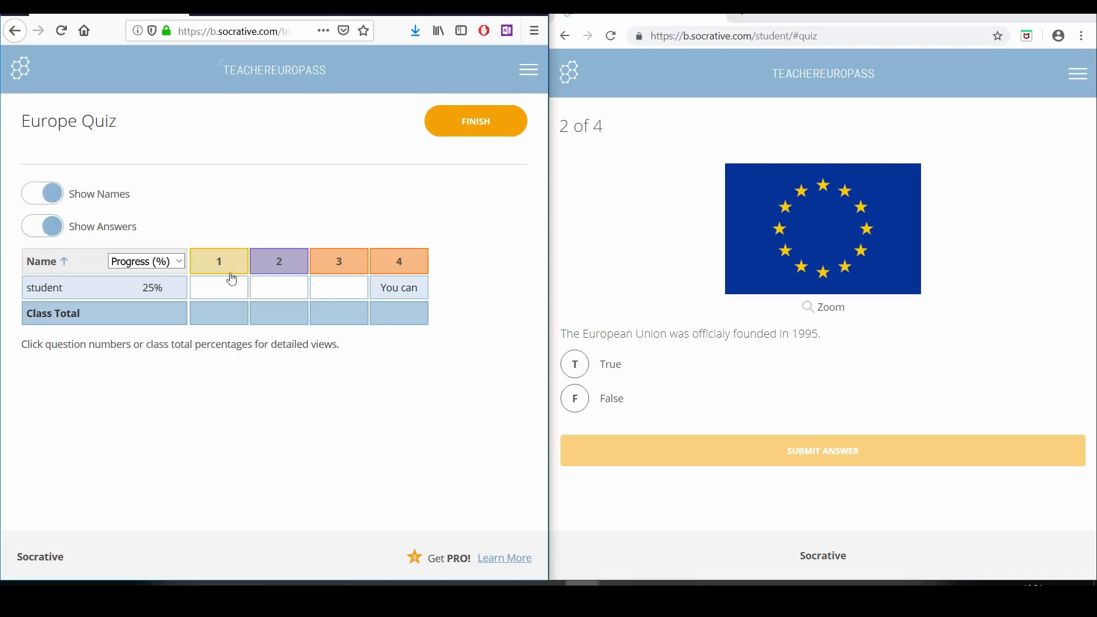
pyautogui.click(576, 398)
pyautogui.click(750, 463)
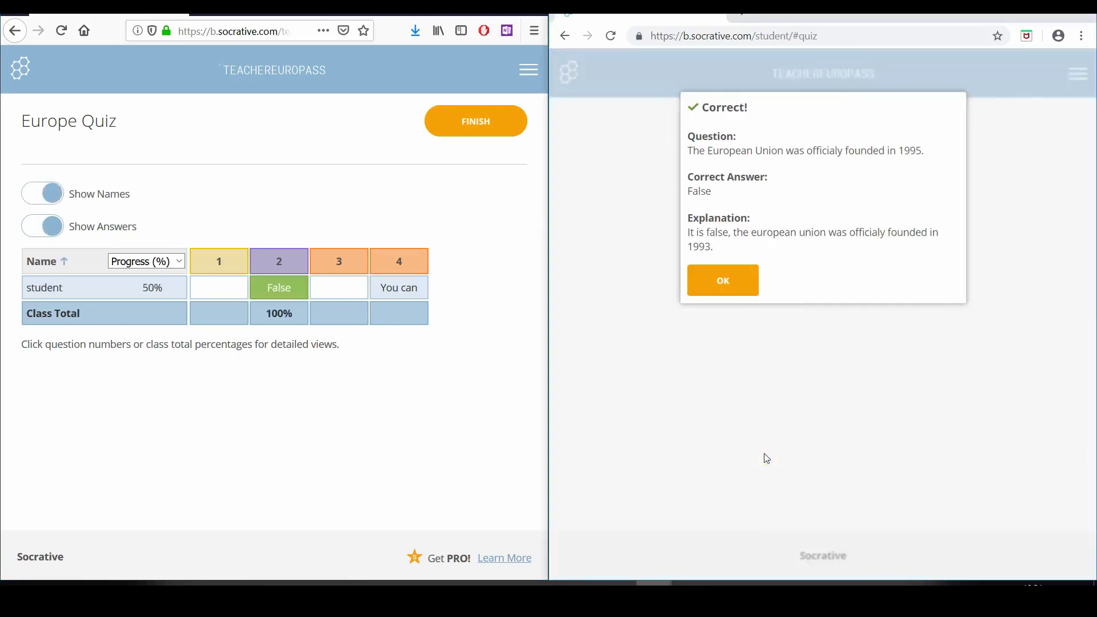
pyautogui.click(747, 279)
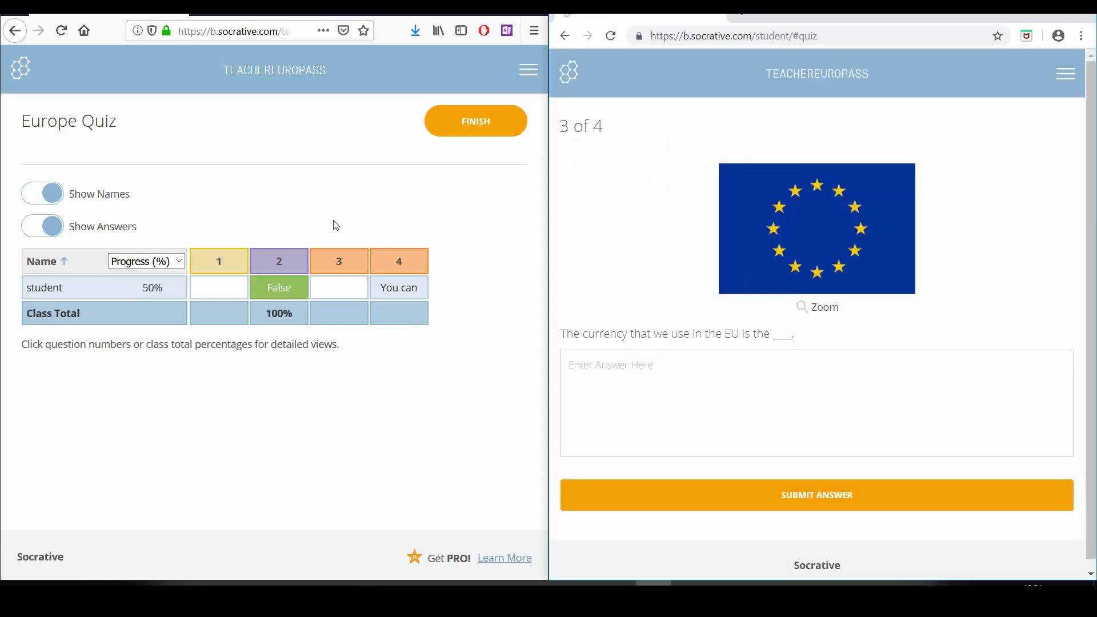
# Hide answers in the results table and answer the currency question with Euro.
pyautogui.click(35, 230)
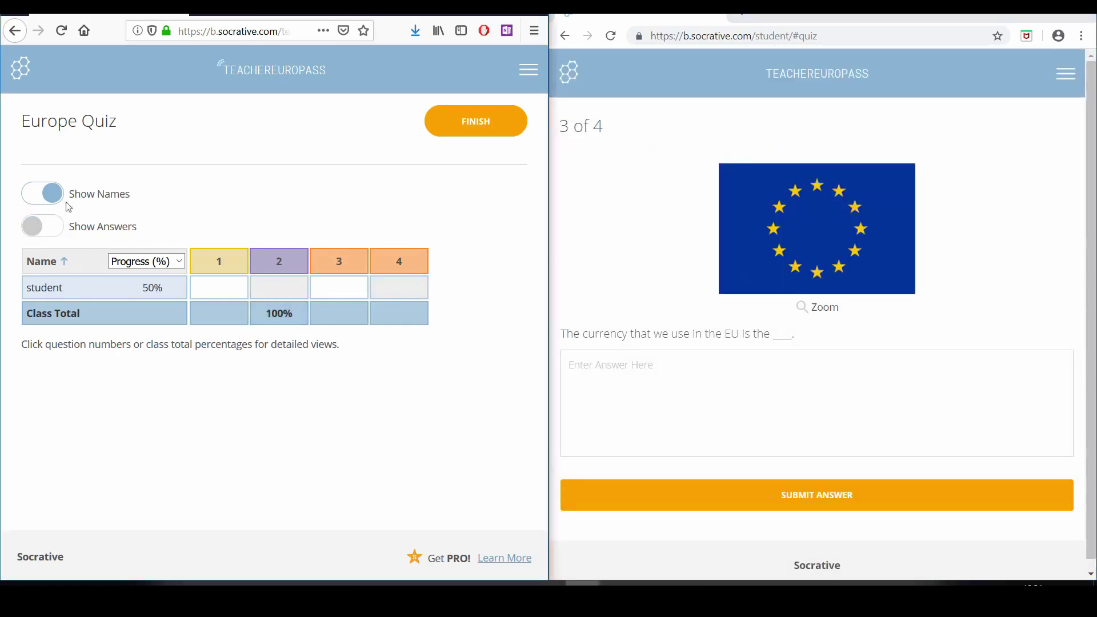
pyautogui.click(40, 197)
pyautogui.click(40, 198)
pyautogui.click(678, 384)
pyautogui.write('Euro')
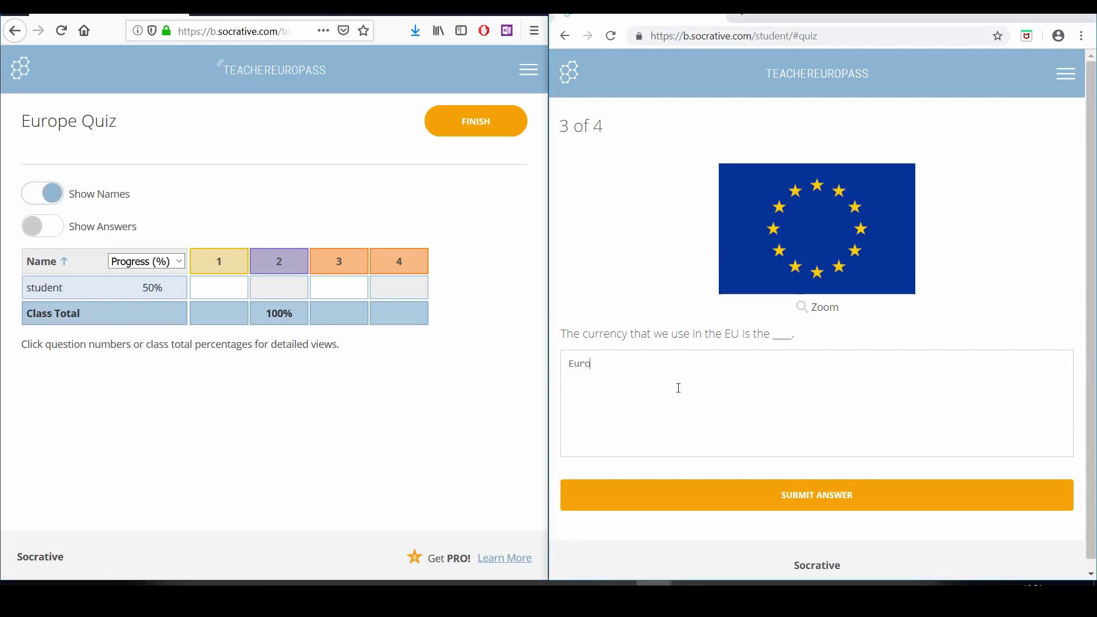
pyautogui.click(718, 490)
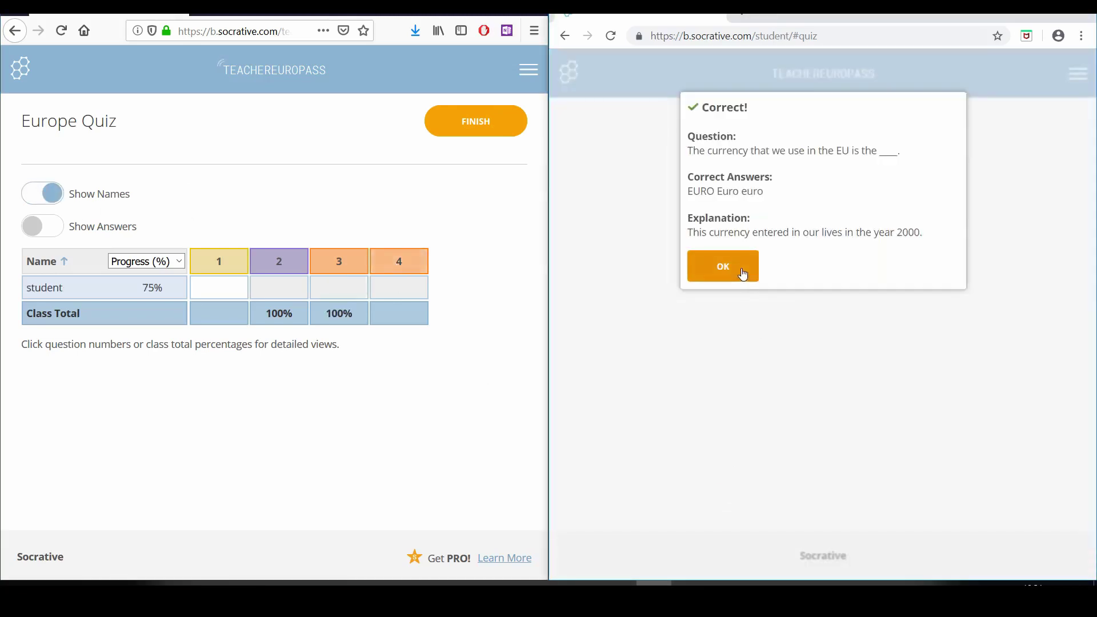
pyautogui.click(741, 274)
# Show answers again, submit the languages question, close the final score and end the activity.
pyautogui.click(53, 227)
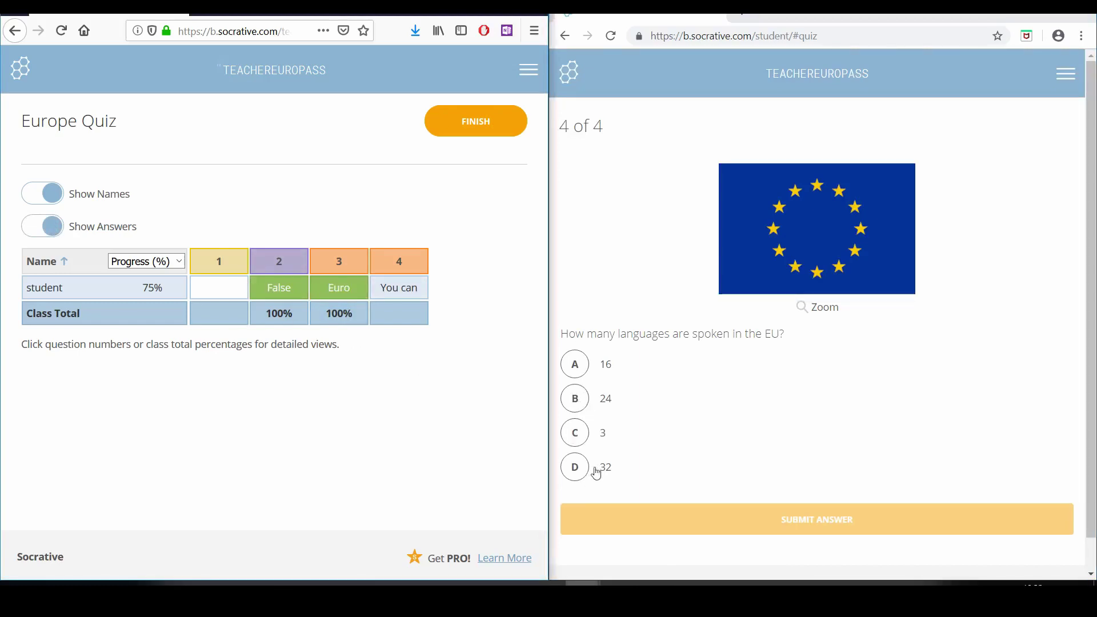
pyautogui.click(580, 412)
pyautogui.click(801, 526)
pyautogui.click(741, 291)
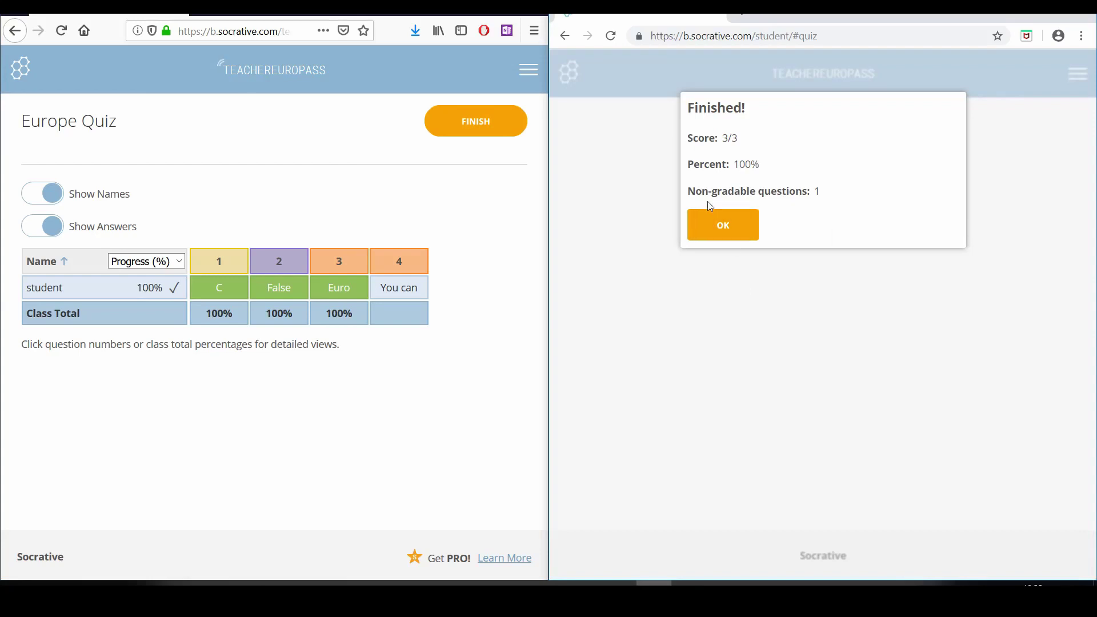
pyautogui.click(744, 230)
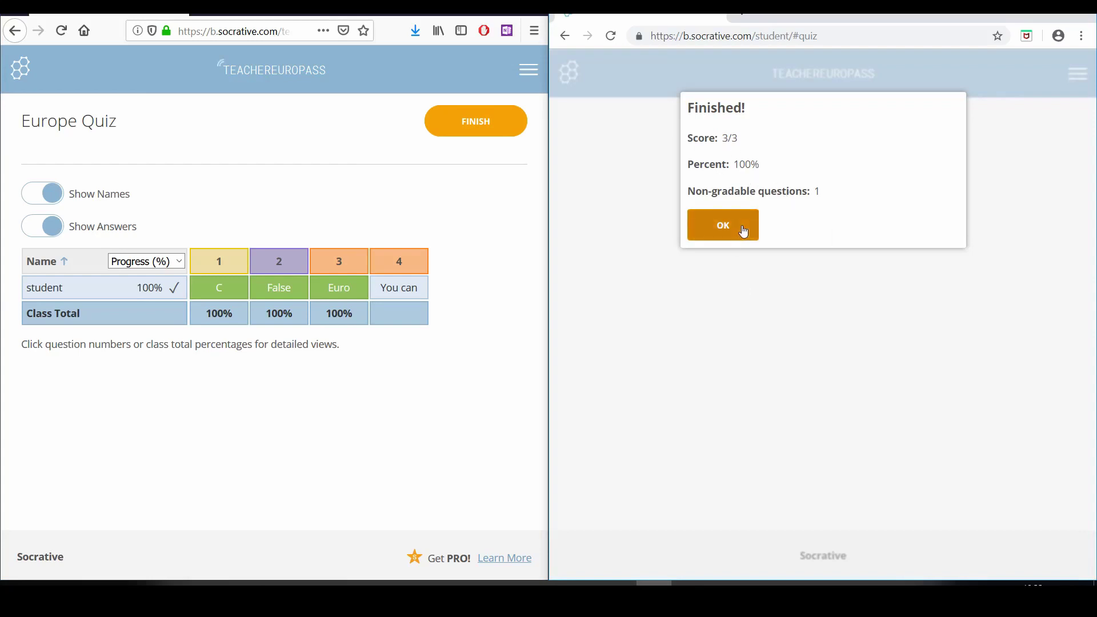
pyautogui.click(492, 135)
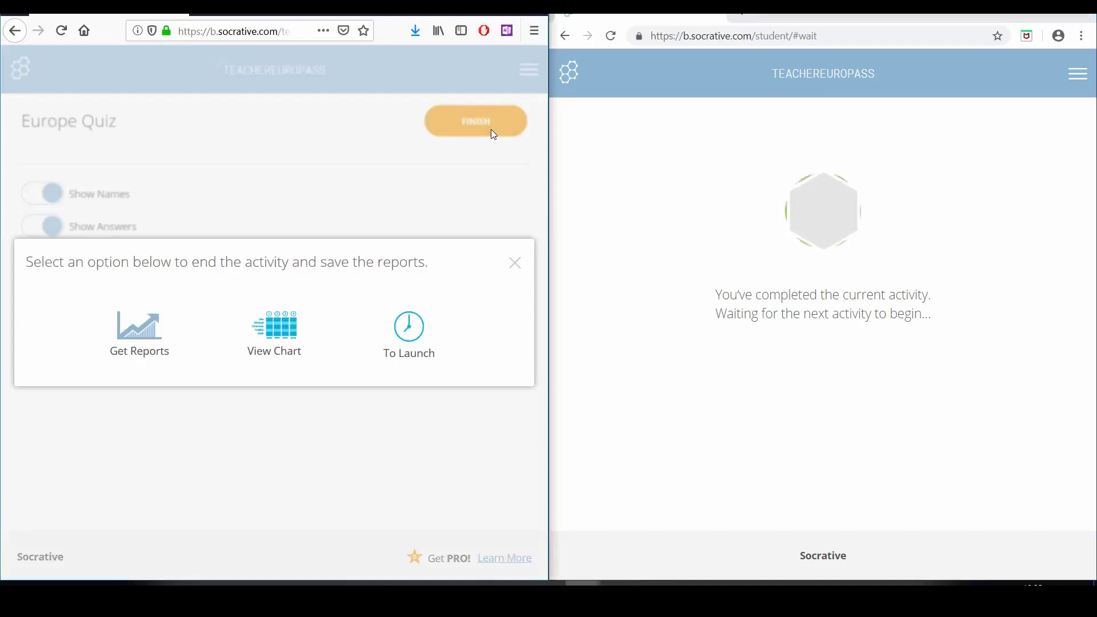
# Choose Get Reports to show the Whole Class Excel report and delivery options.
pyautogui.click(148, 335)
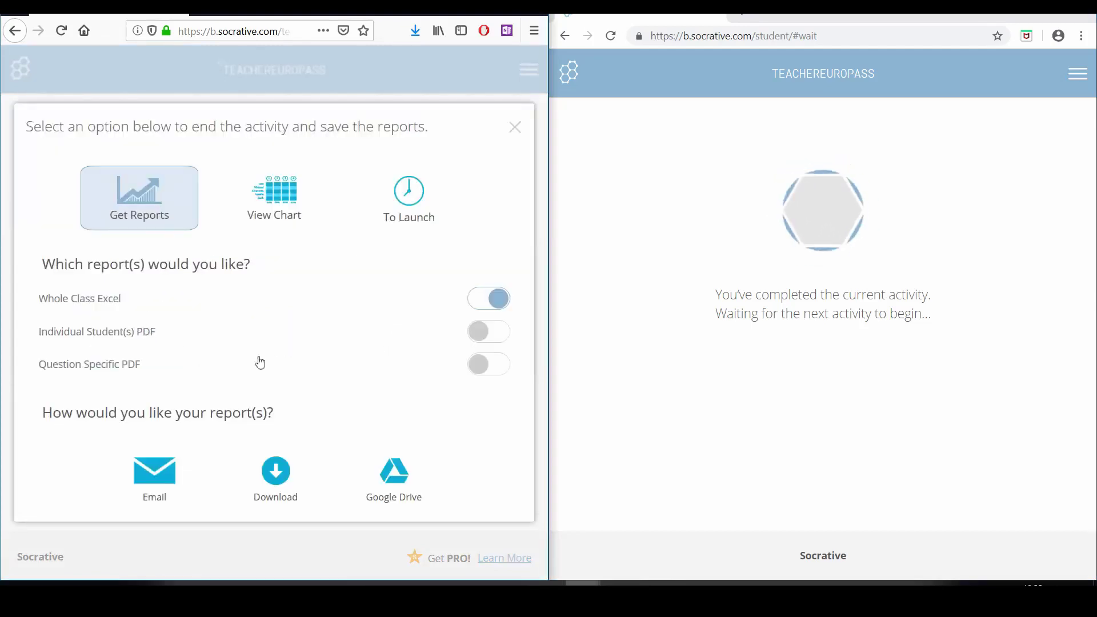